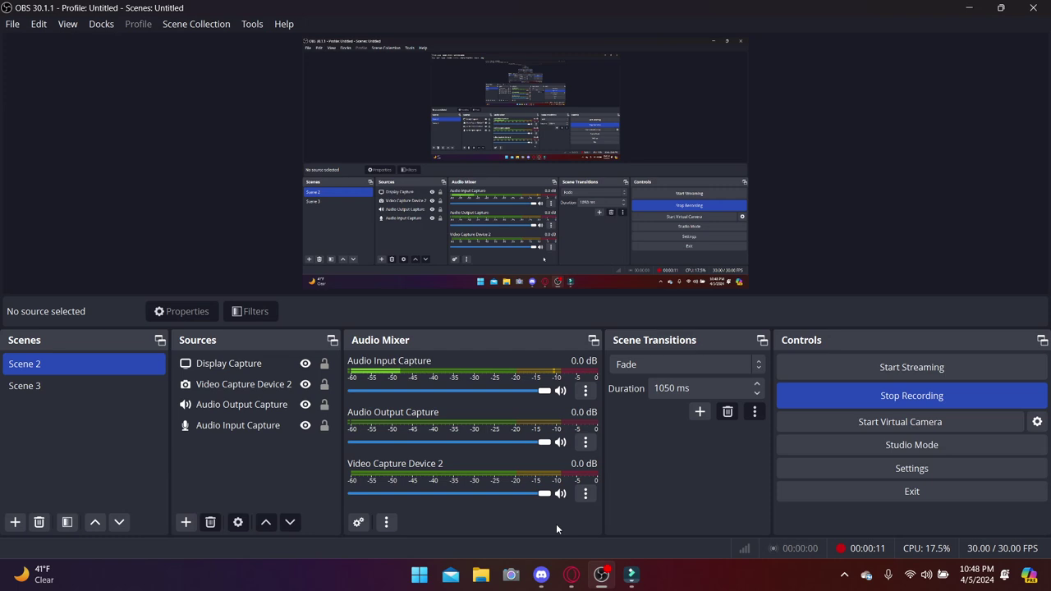
Step: Raise the OBS Audio Input Capture volume from 100 to 2000% in Advanced Audio Properties, then close it
mouse_move(571, 574)
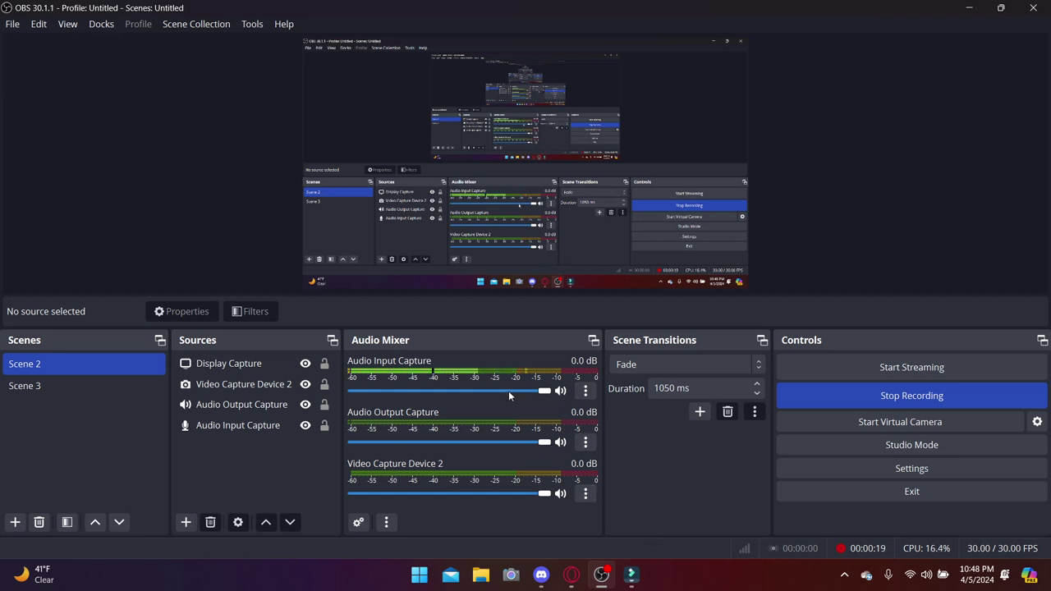
click(585, 391)
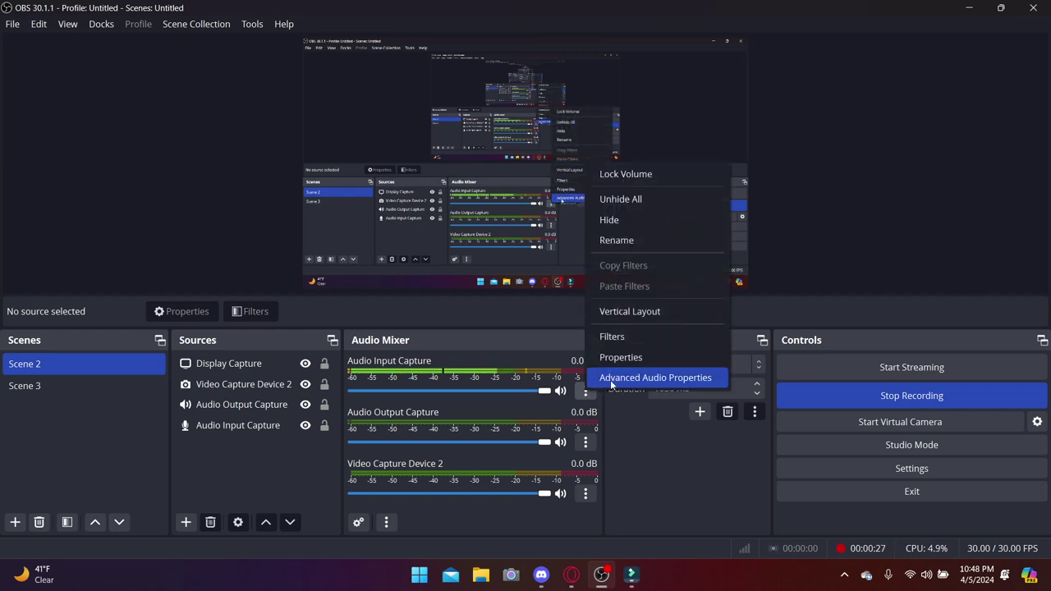
click(586, 396)
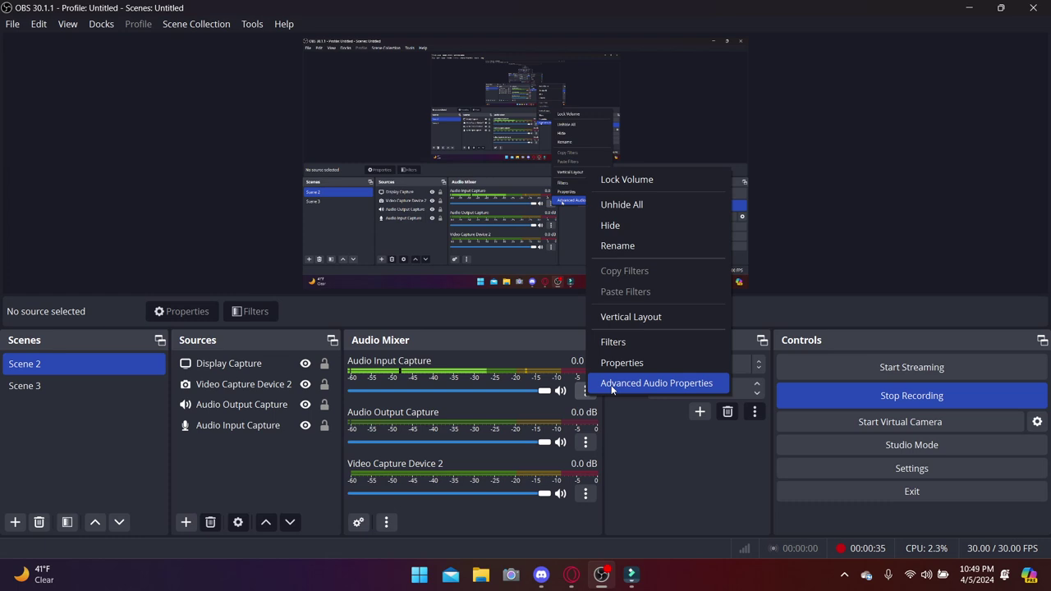
click(611, 383)
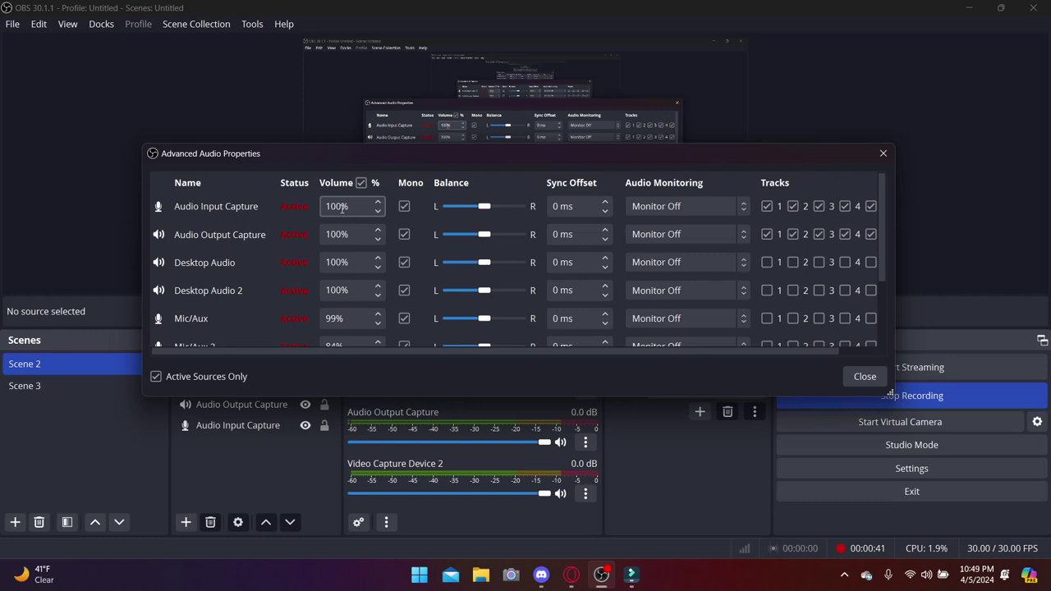
click(342, 206)
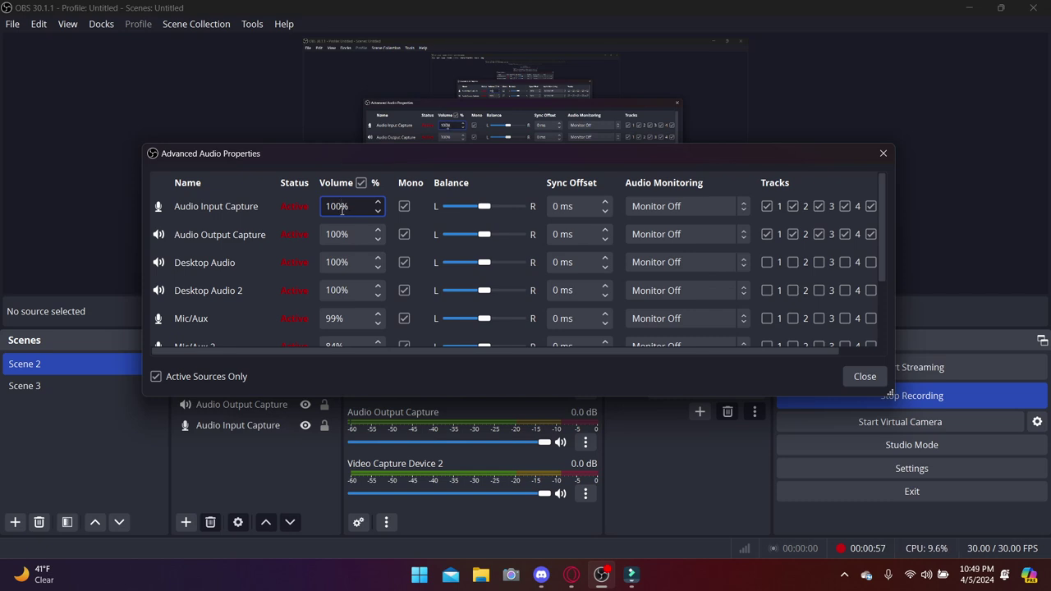
drag(341, 209, 304, 204)
text(2000)
click(864, 376)
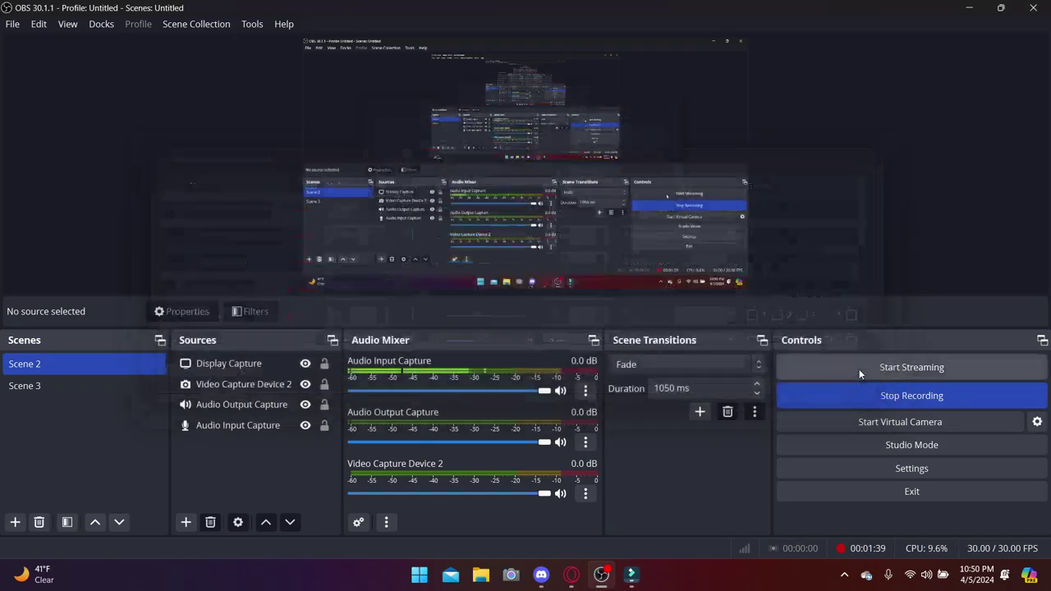
Step: Launch Filmora from the taskbar and start a new untitled project
click(622, 578)
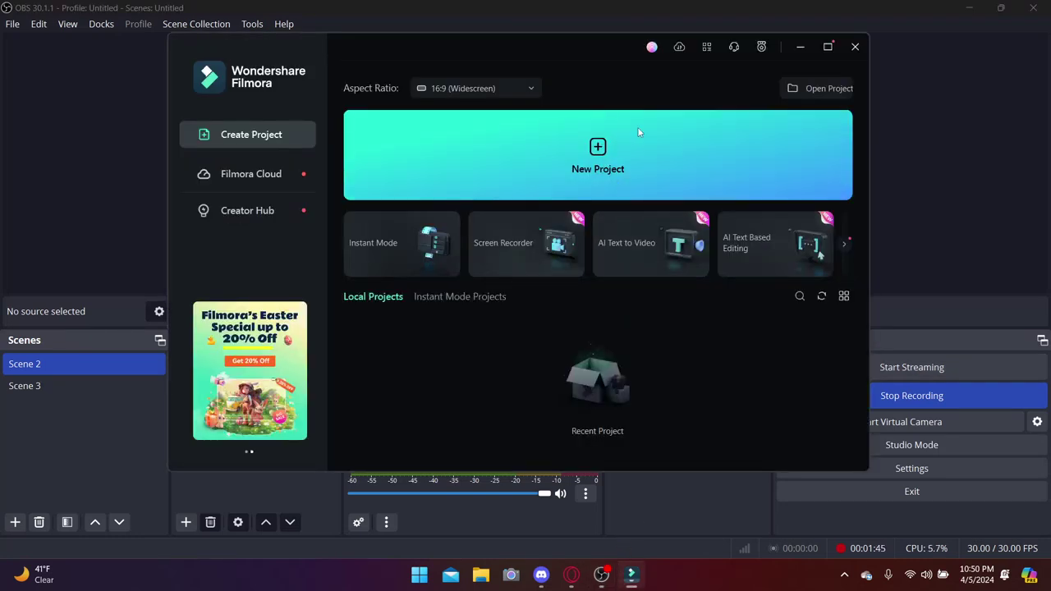
click(627, 170)
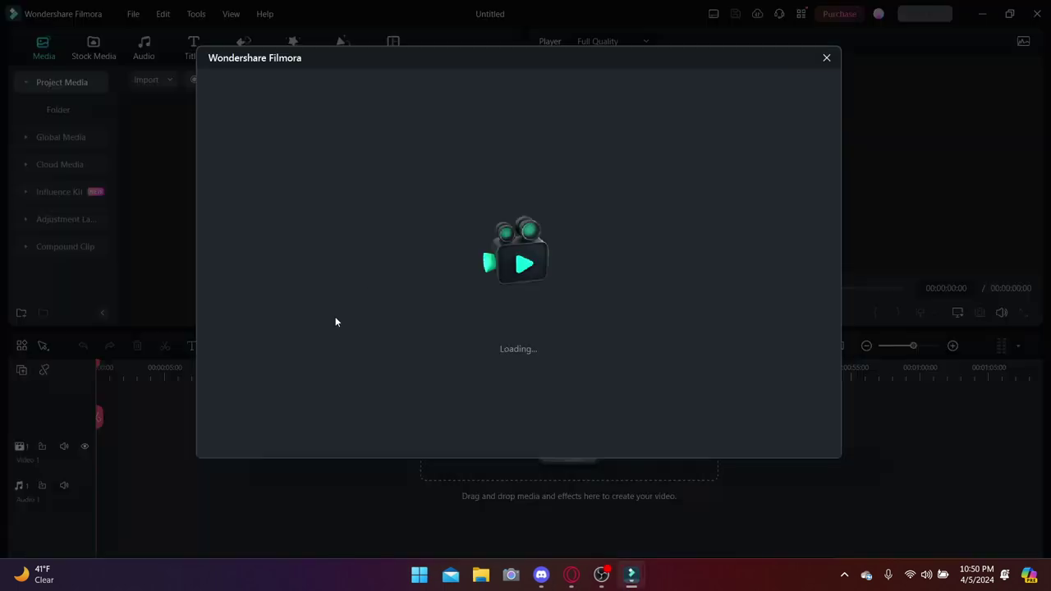
click(826, 57)
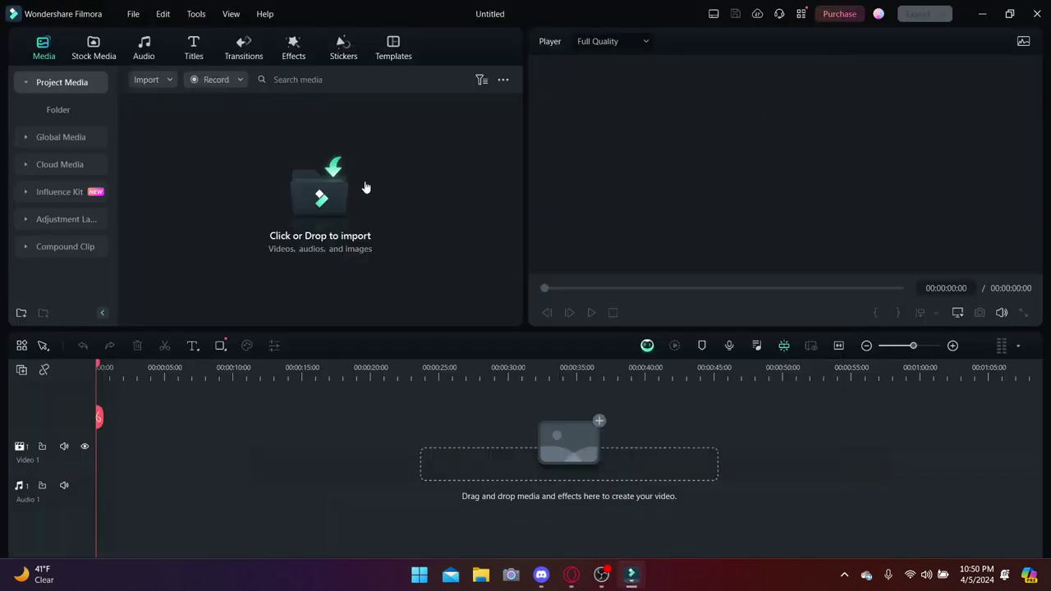
click(297, 259)
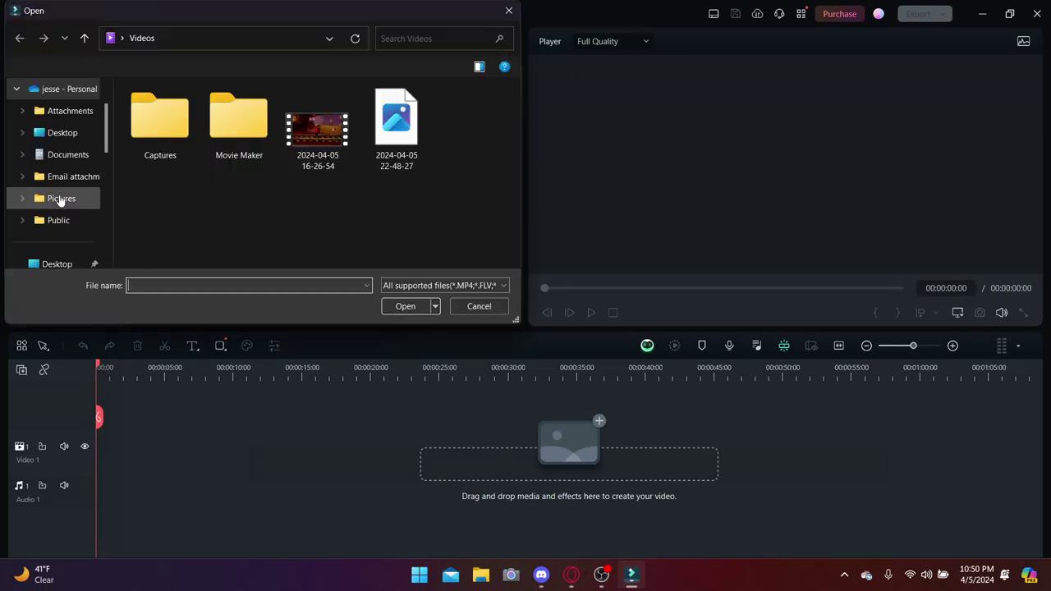
click(403, 123)
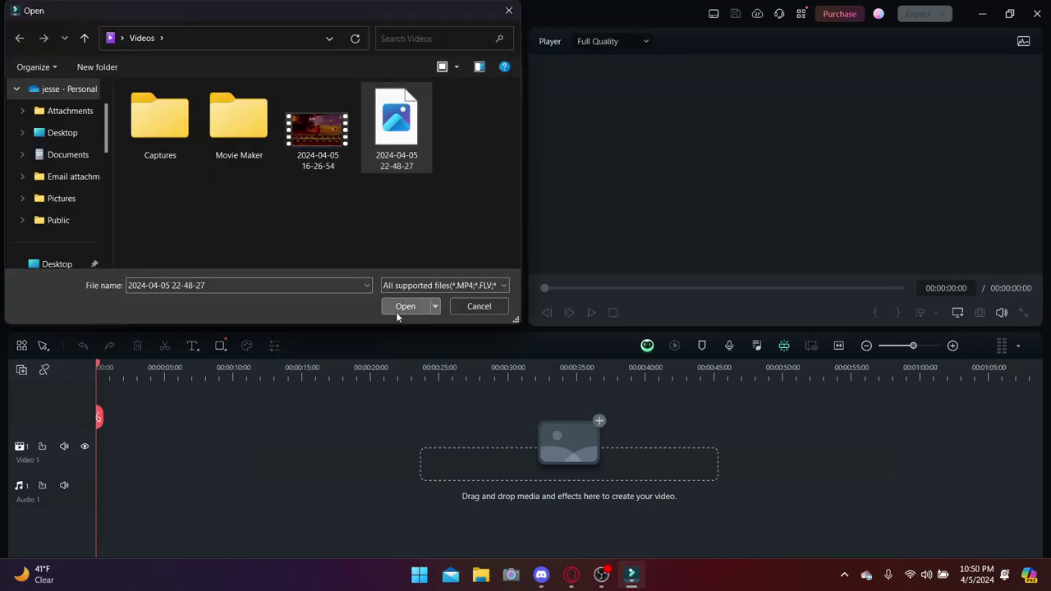
click(395, 310)
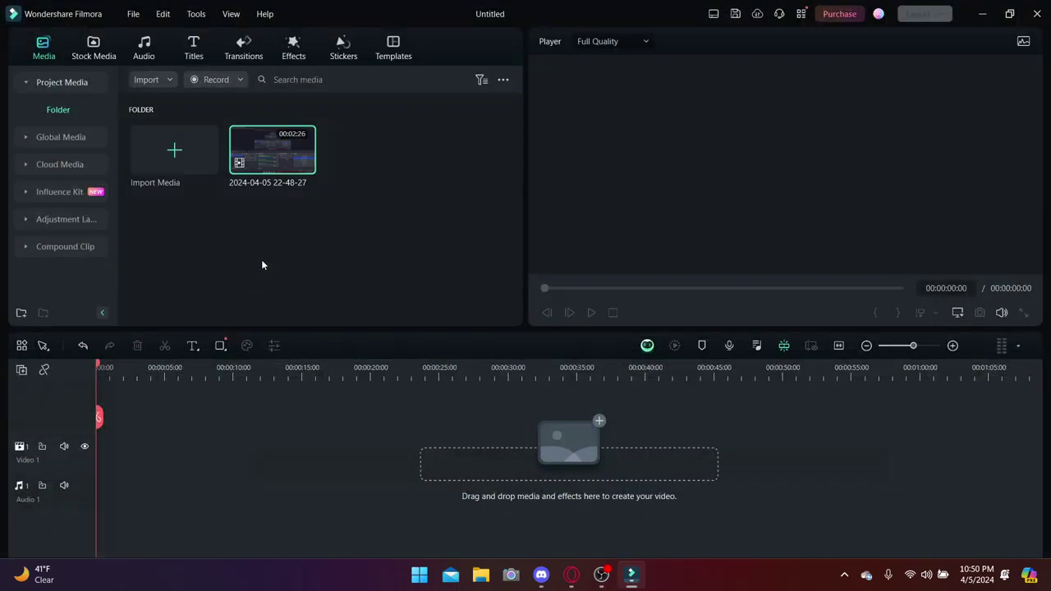
drag(276, 176, 143, 431)
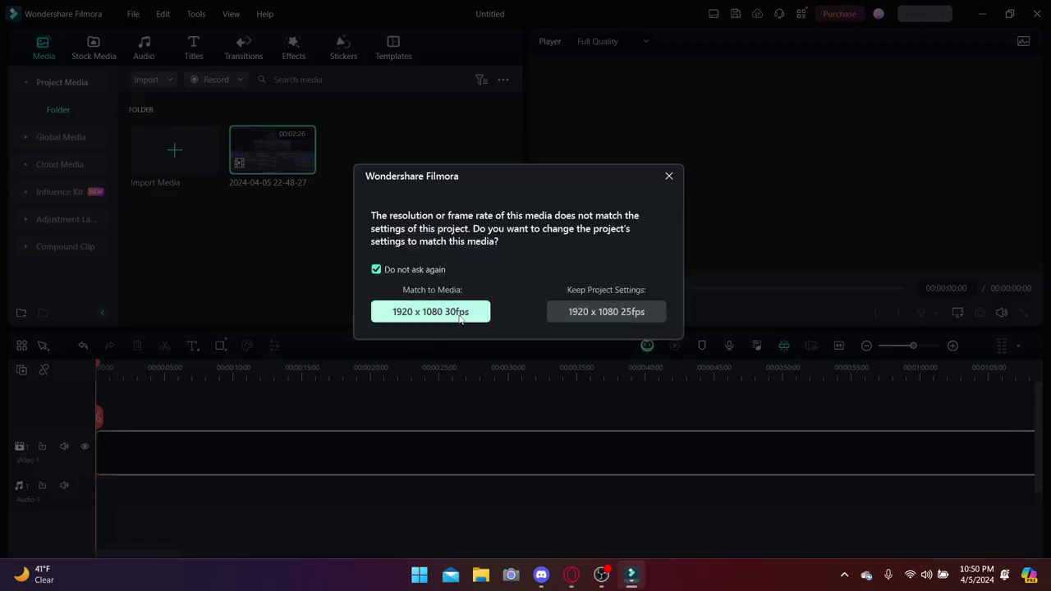
click(607, 315)
Step: Delete the clip portion after the 00:00:07:12 cut, then select the short second piece
click(105, 420)
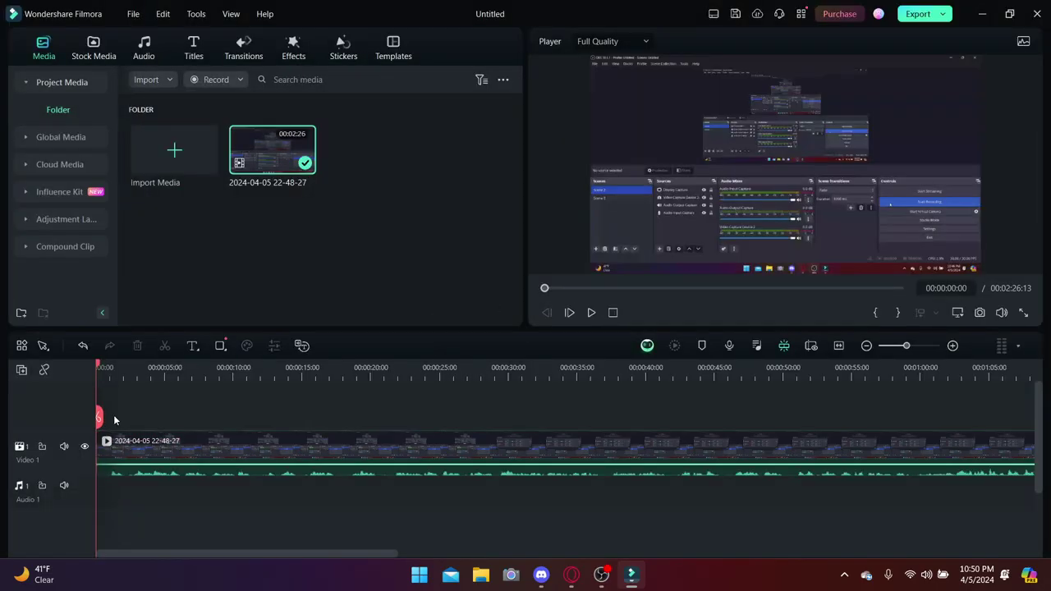
click(242, 461)
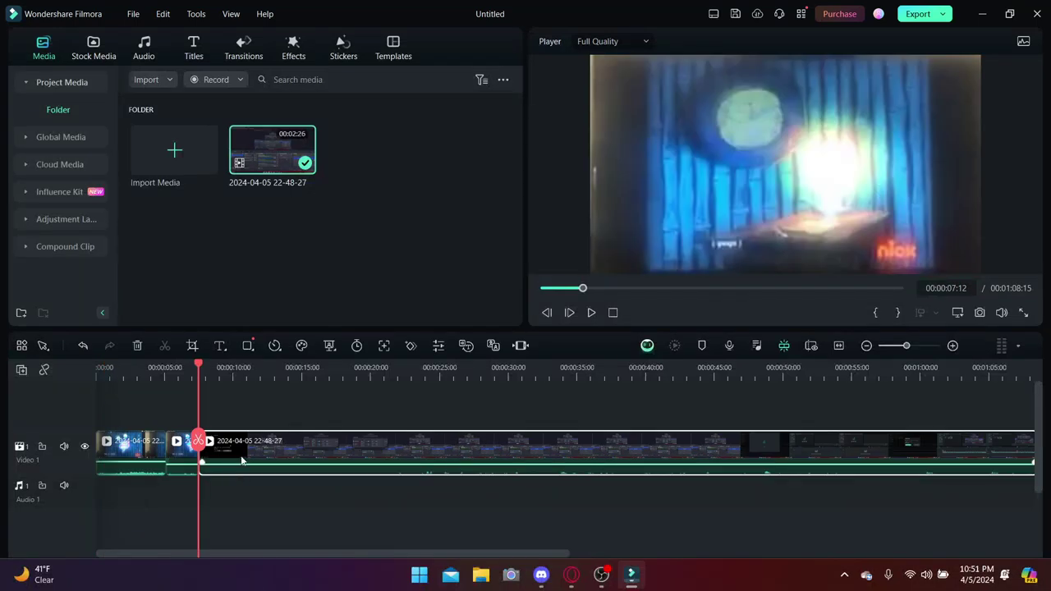
key(Delete)
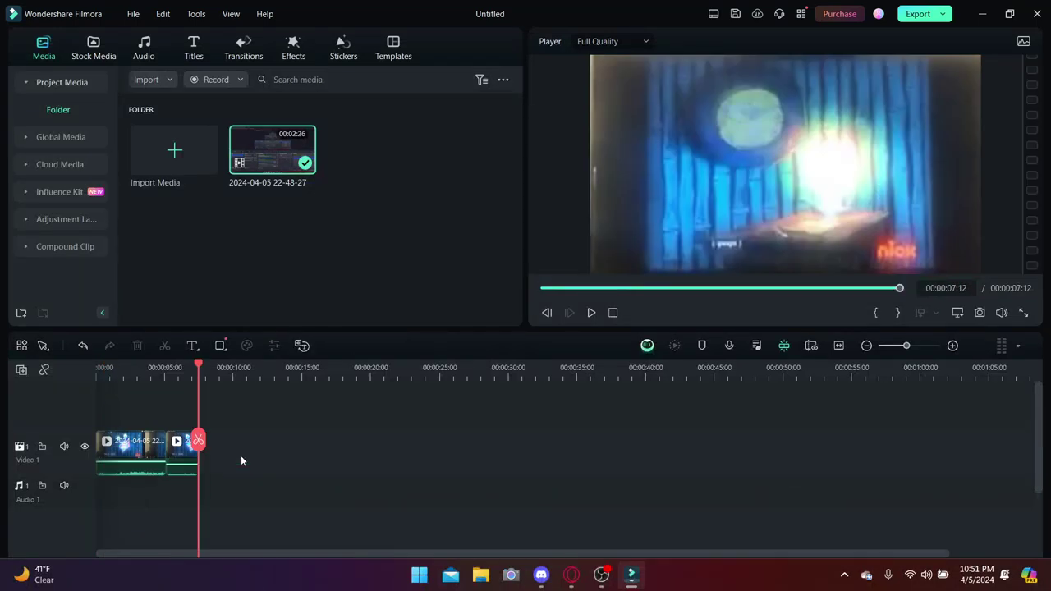
click(186, 461)
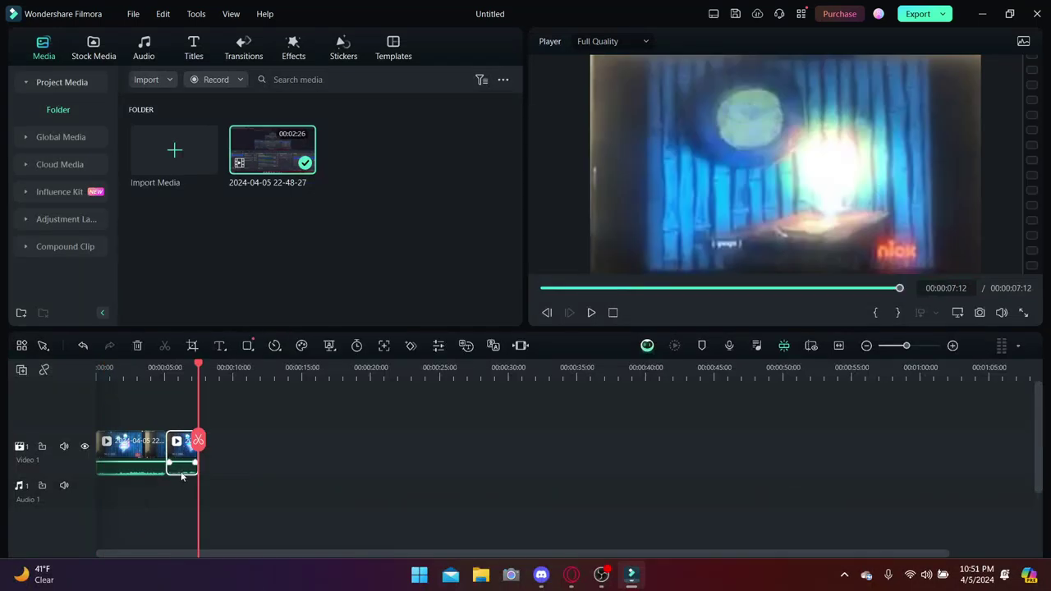
Step: Open the first clip's audio adjustments and its custom Equalizer settings
right_click(131, 439)
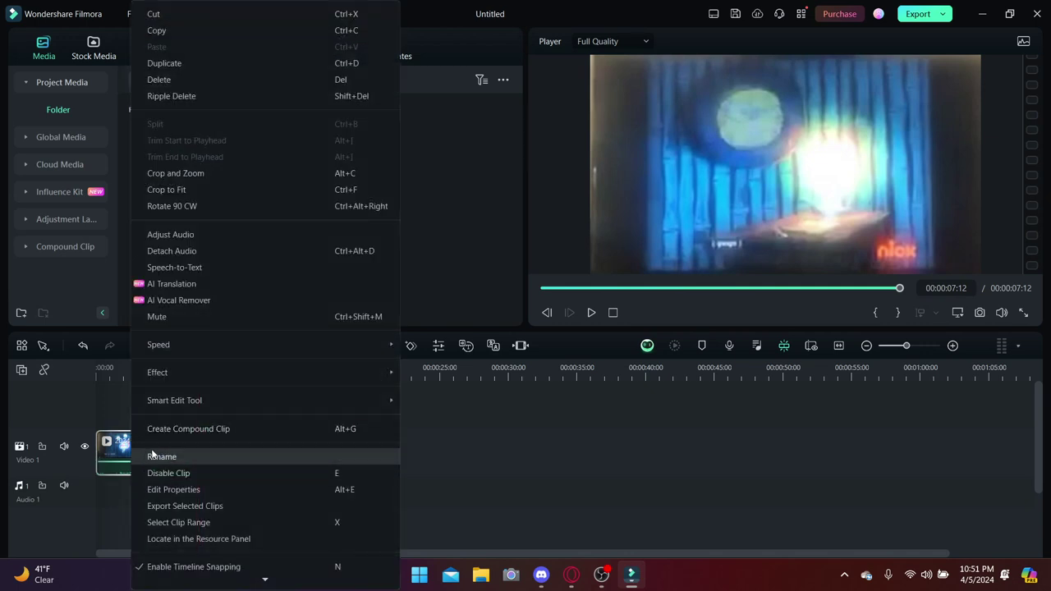
click(195, 230)
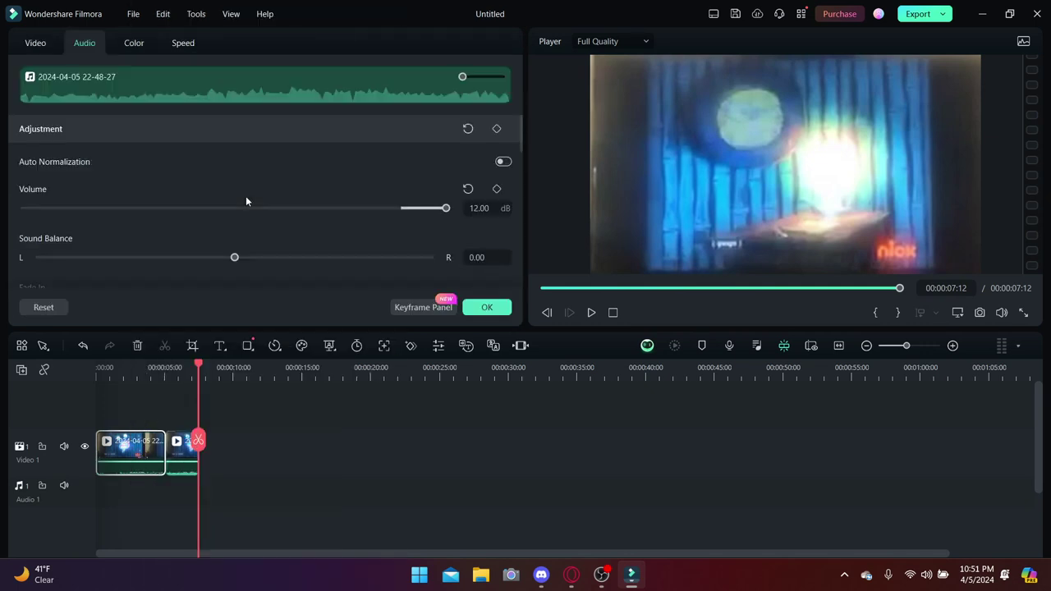
scroll(299, 161, down, 6)
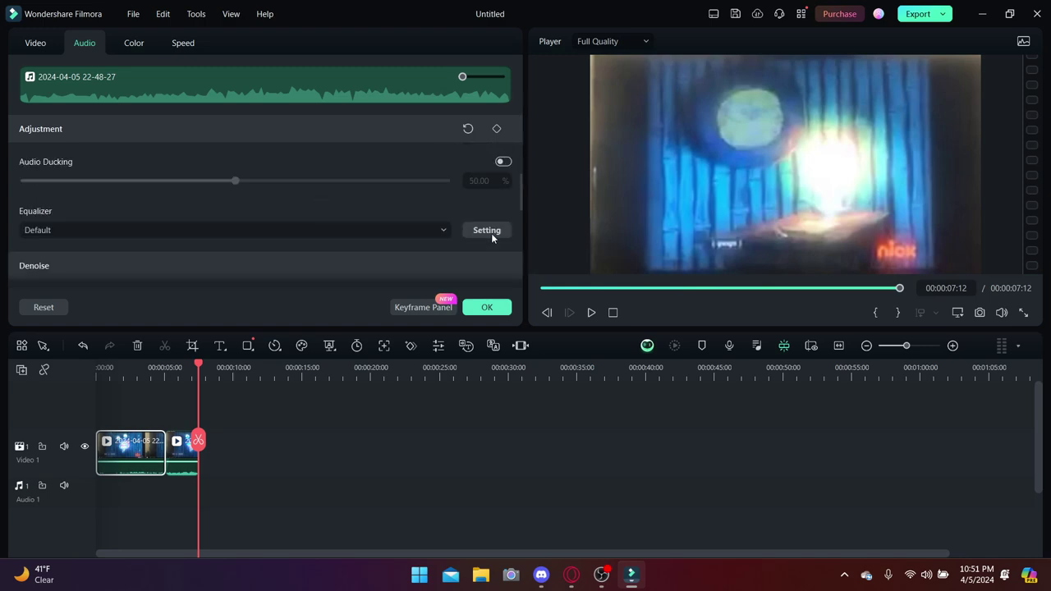
click(487, 230)
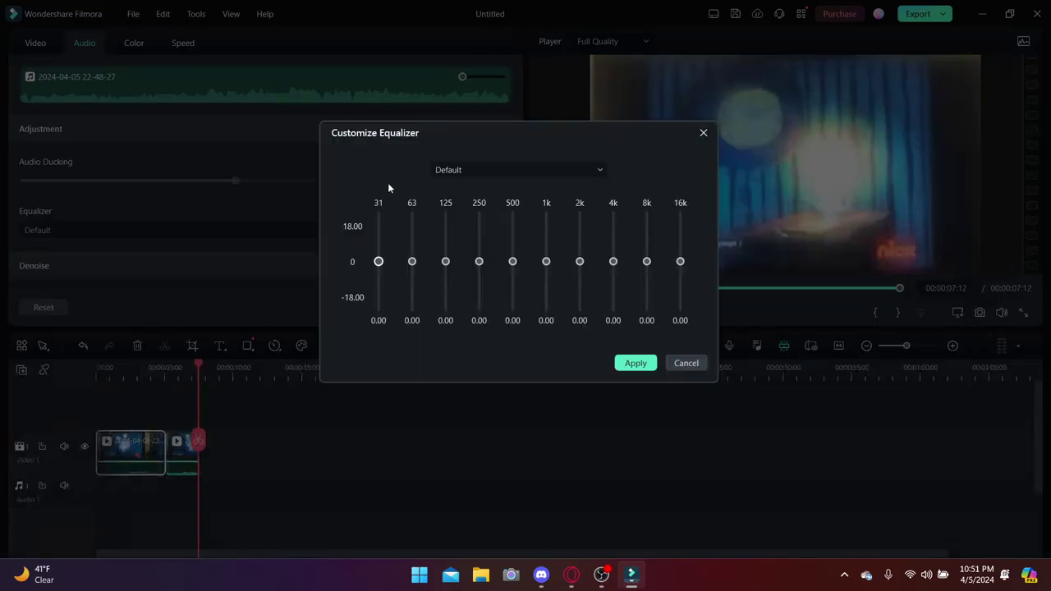
Step: Raise each equalizer band from 31 Hz to 16k to 18 (1k at 17) and apply it
click(378, 217)
click(412, 216)
click(445, 216)
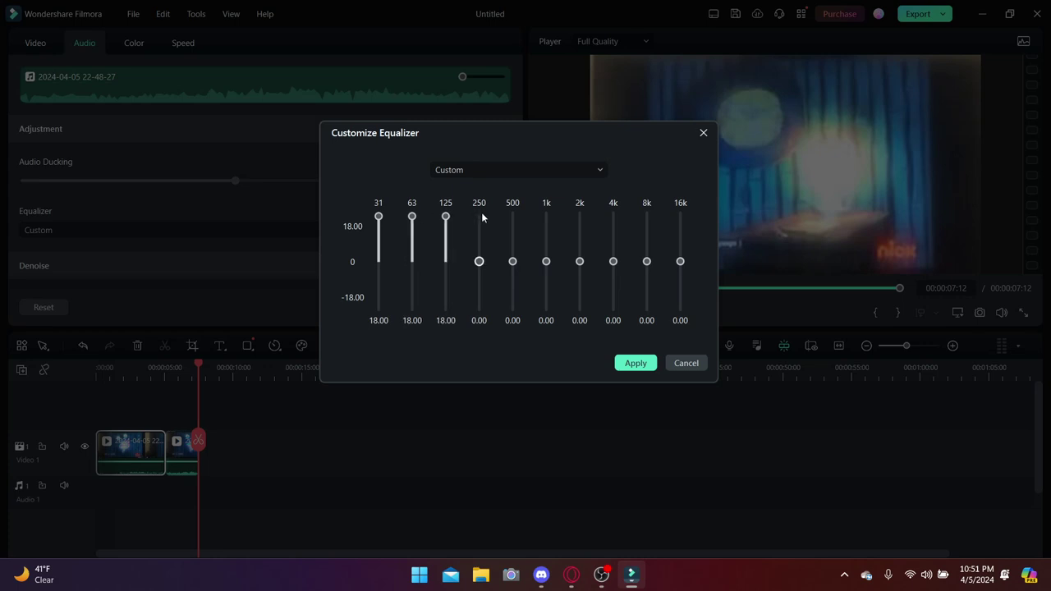
click(479, 216)
click(512, 216)
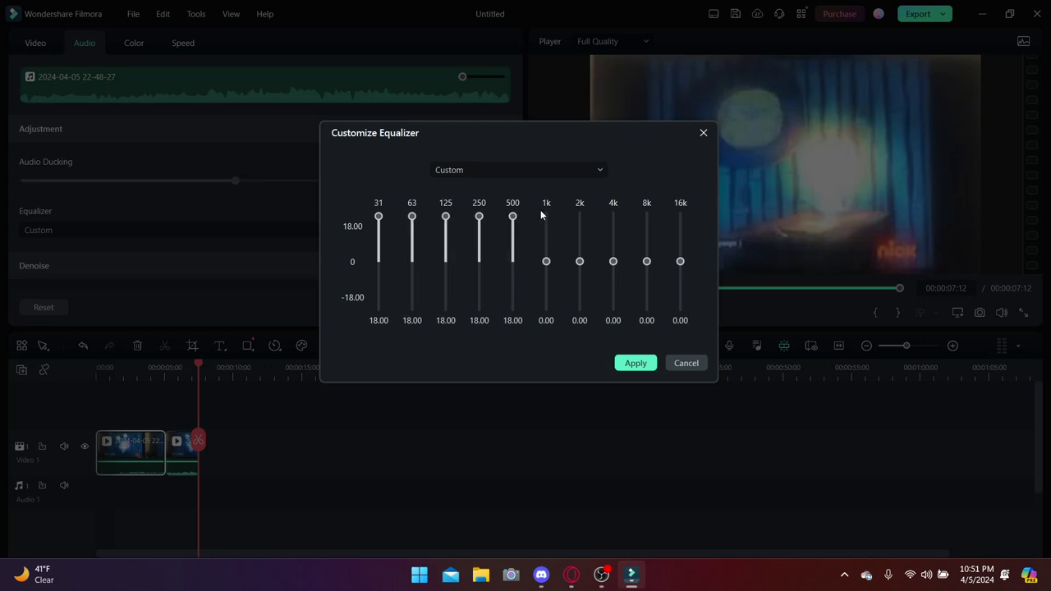
click(545, 218)
click(580, 217)
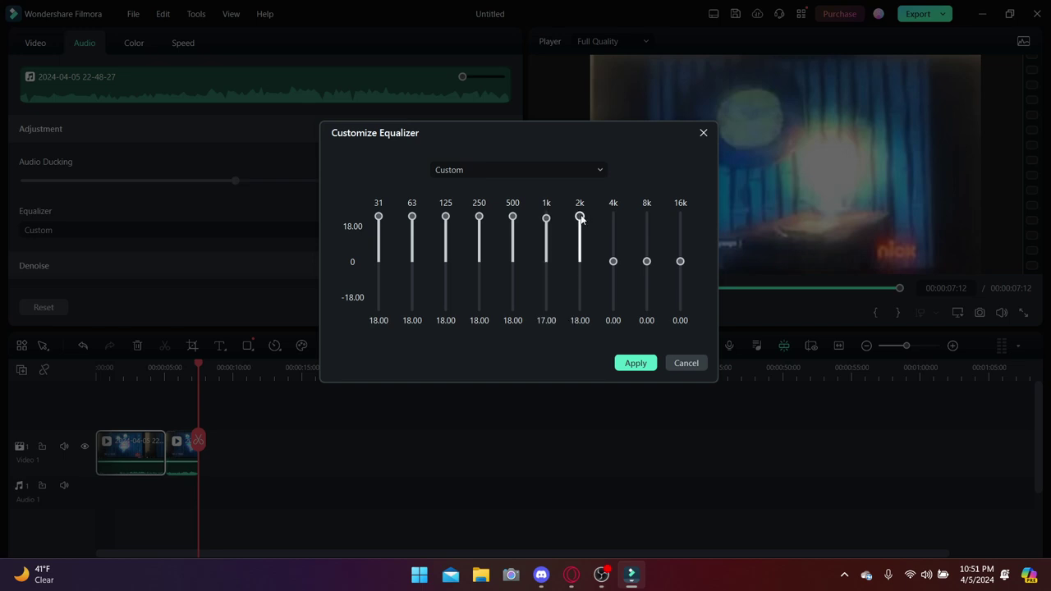
click(613, 217)
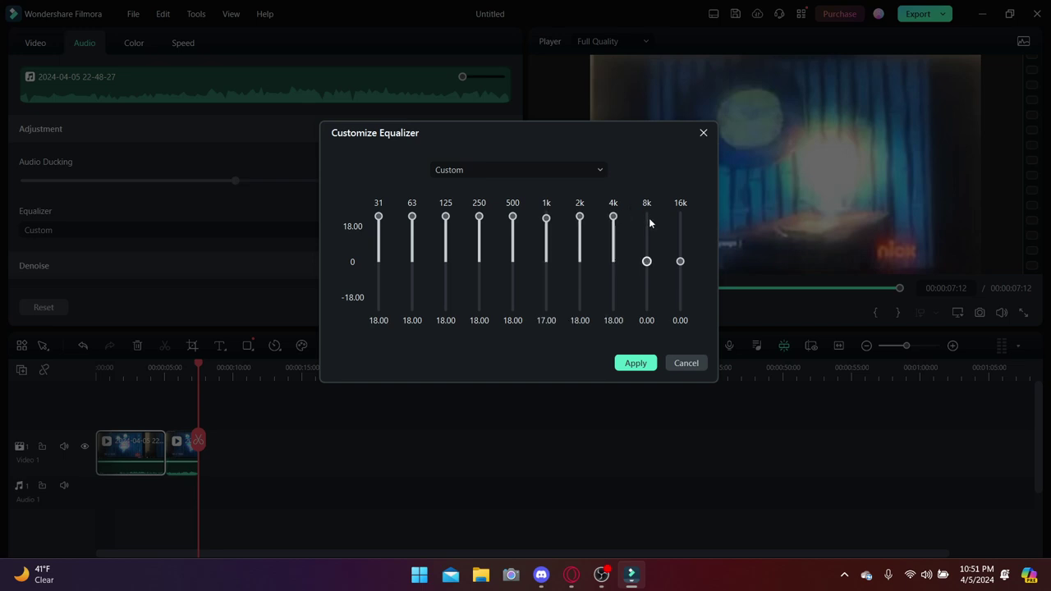
click(647, 217)
click(680, 217)
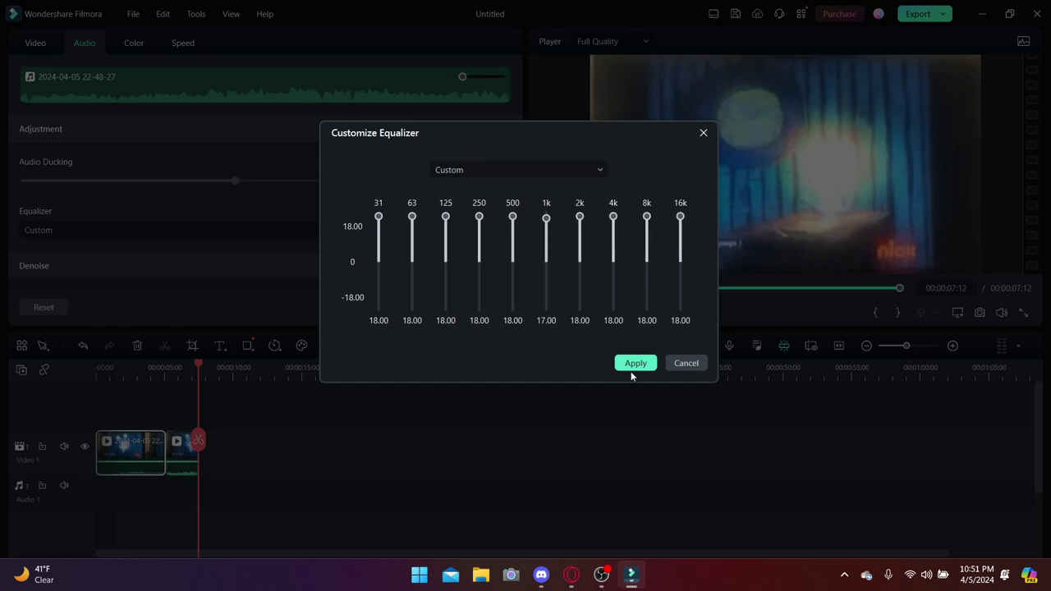
click(634, 364)
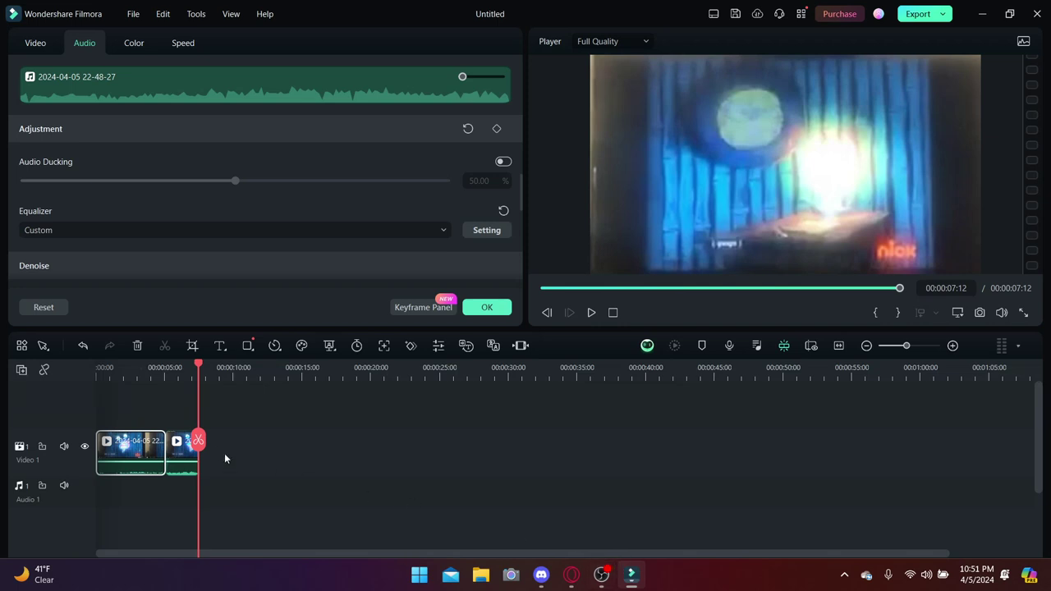
Step: Preview the equalized timeline from the start, then pause playback
drag(201, 445, 97, 446)
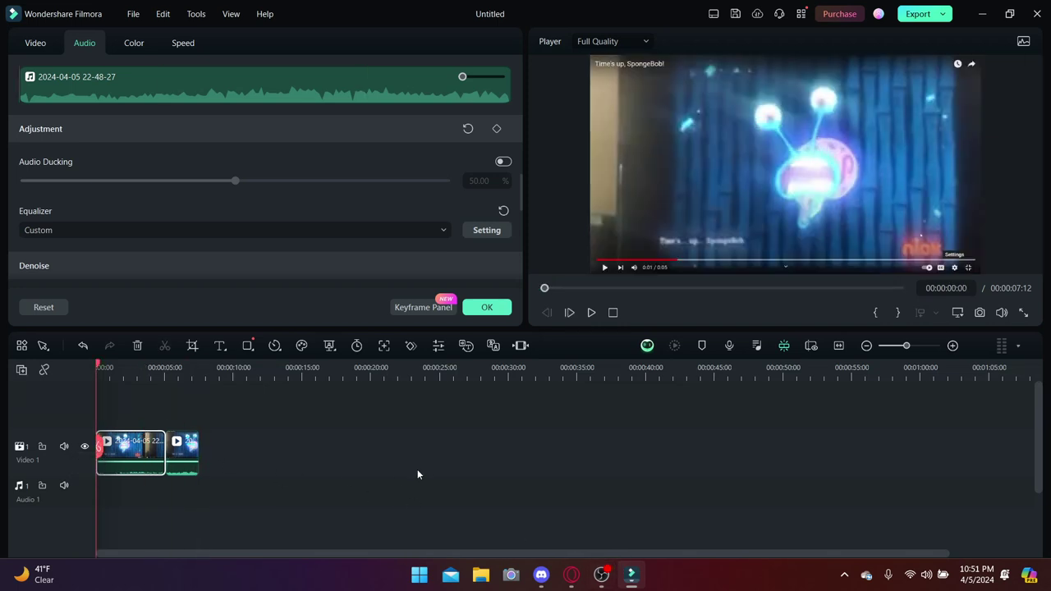
key(space)
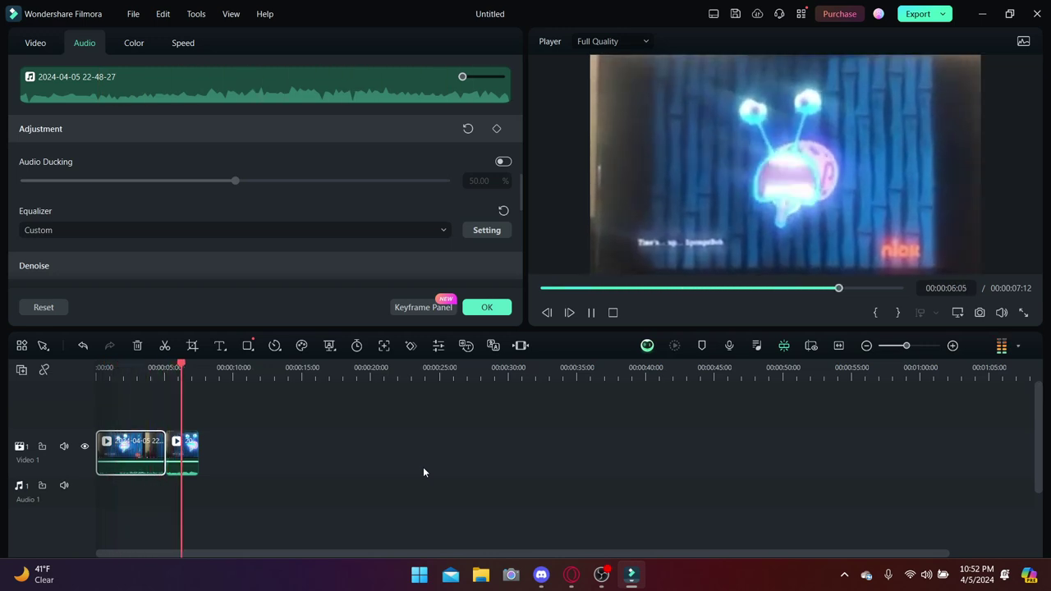
key(space)
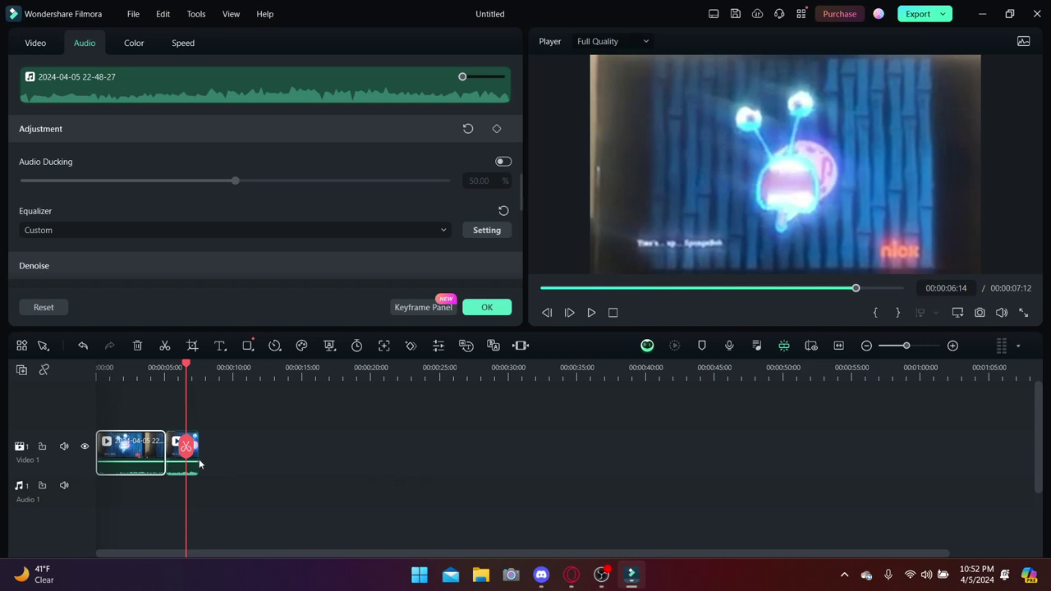
Step: Bring up the first clip's context menu, browse its options, and dismiss it
right_click(138, 464)
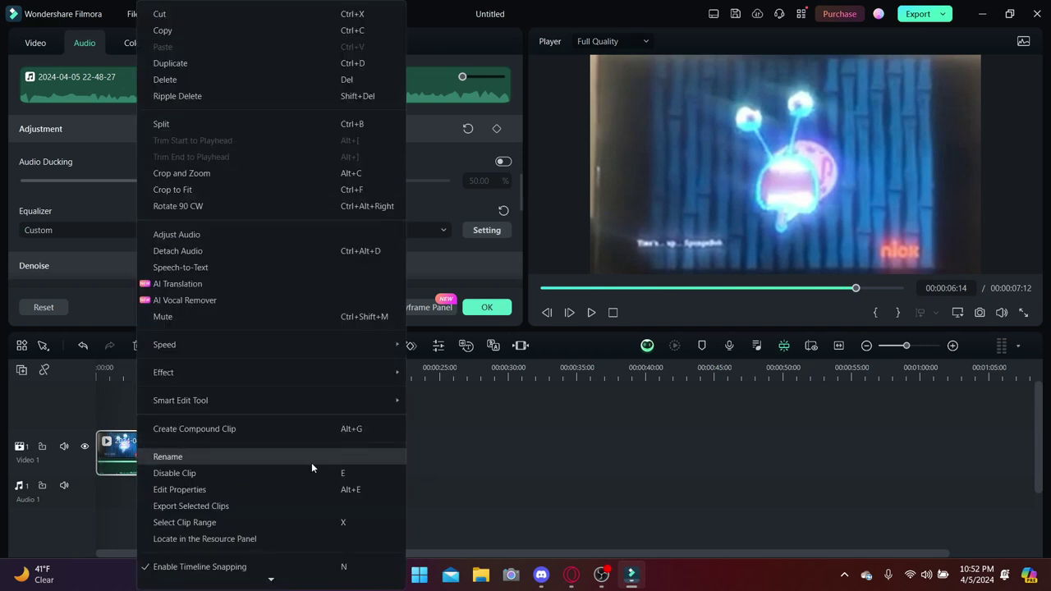
scroll(311, 462, down, 1)
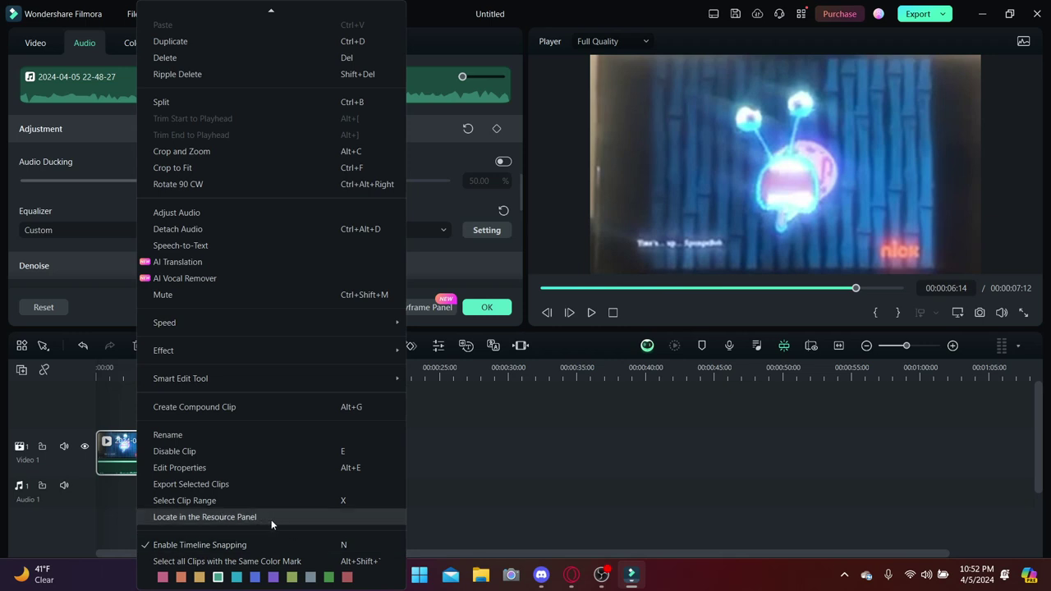
scroll(280, 519, up, 1)
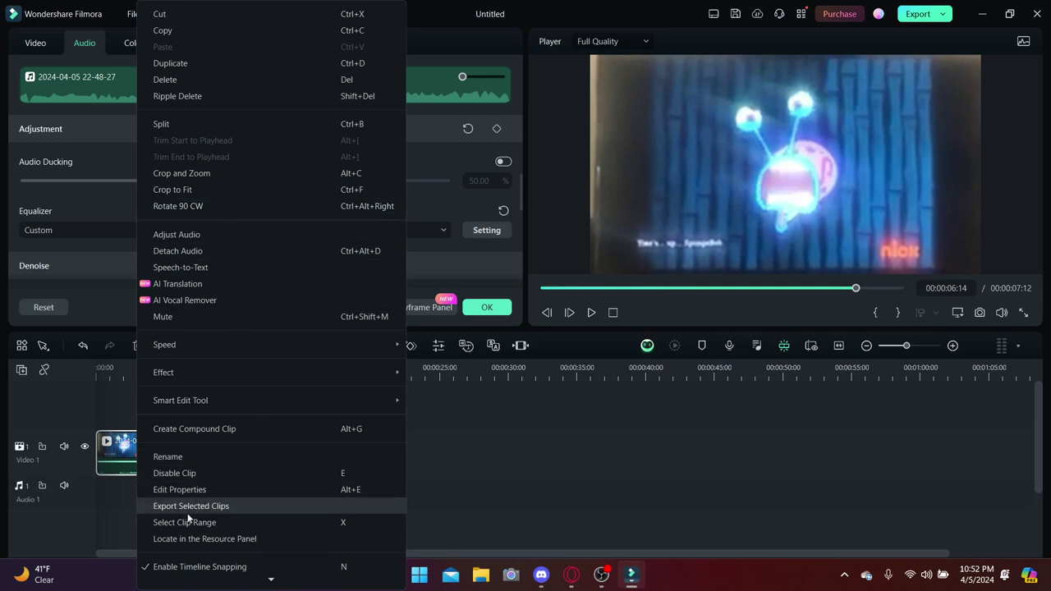
scroll(185, 534, down, 1)
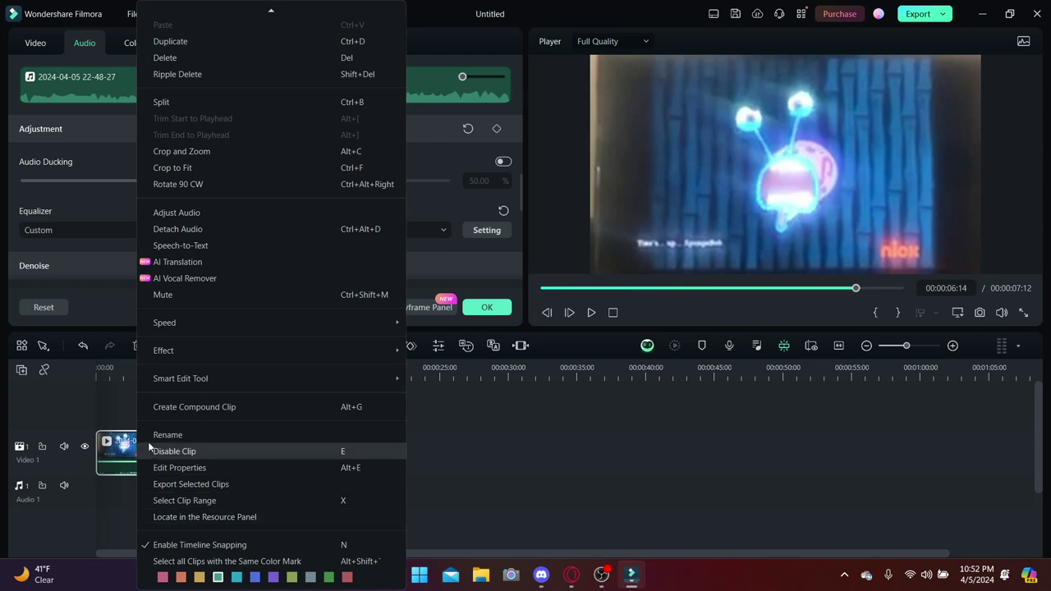
scroll(148, 443, up, 1)
scroll(213, 438, down, 1)
scroll(213, 438, up, 1)
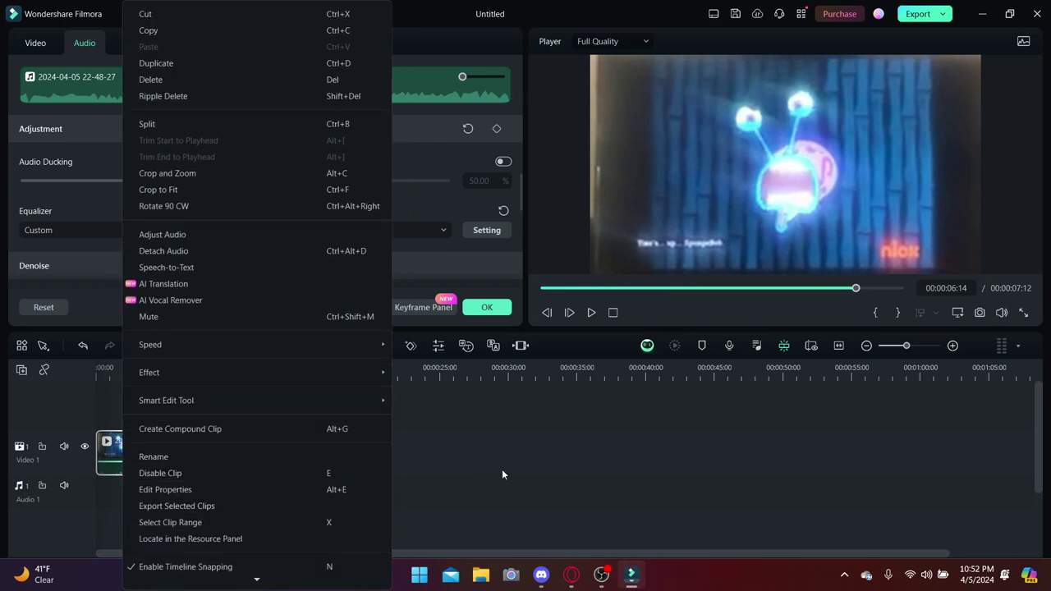
click(501, 469)
right_click(138, 462)
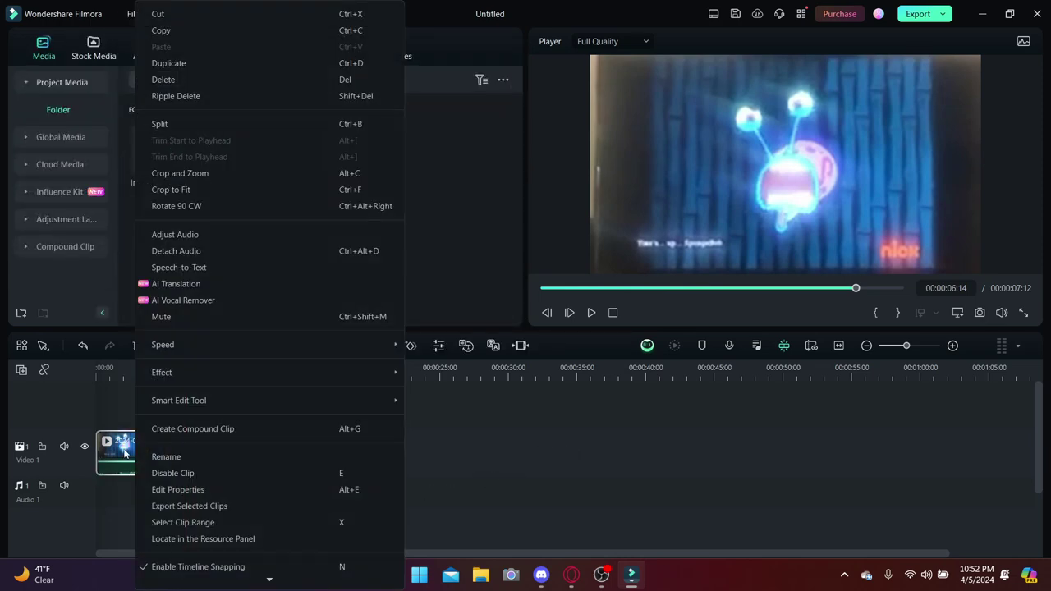
key(Escape)
click(598, 583)
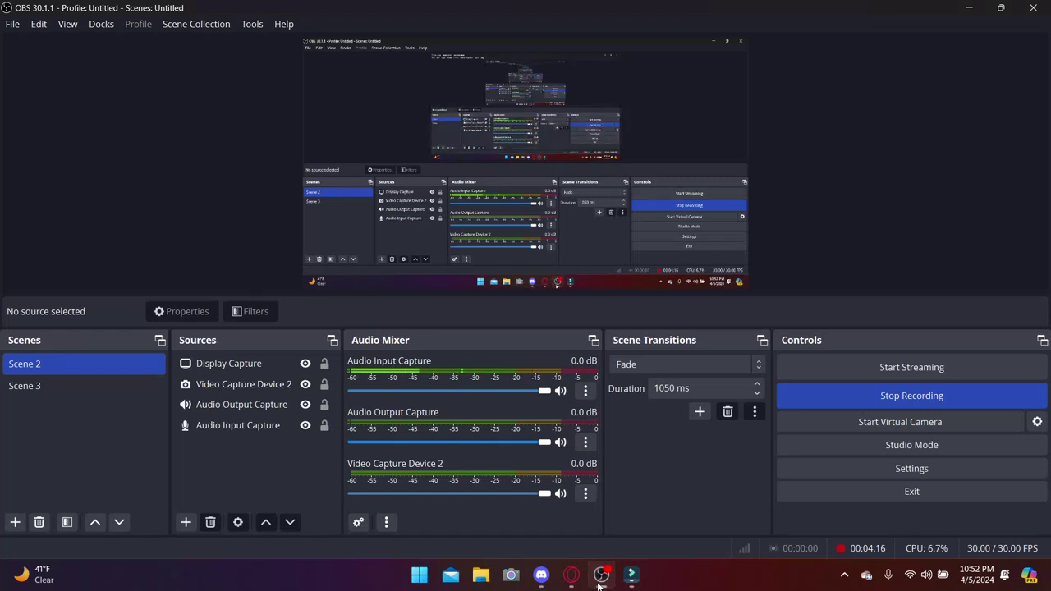